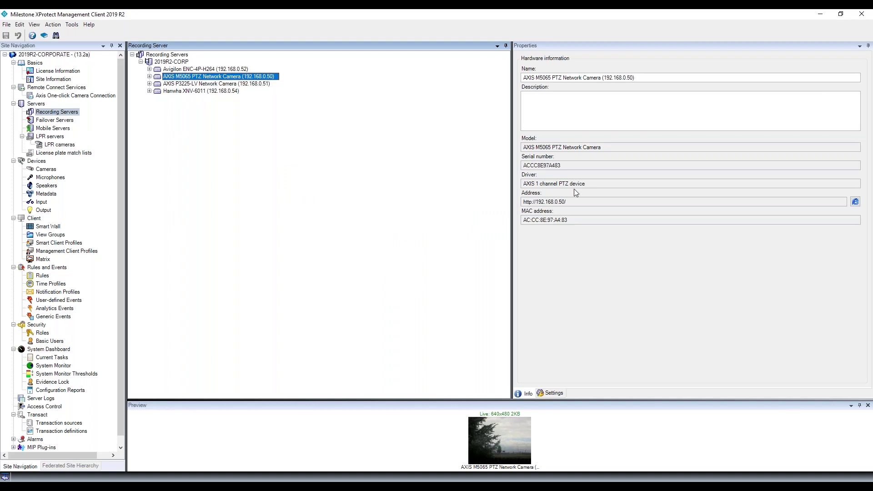
Give the AXIS P3225-LV camera one new user-defined hardware password, confirm it, and close the success results.
{"action": "left_click", "coordinate": [217, 84]}
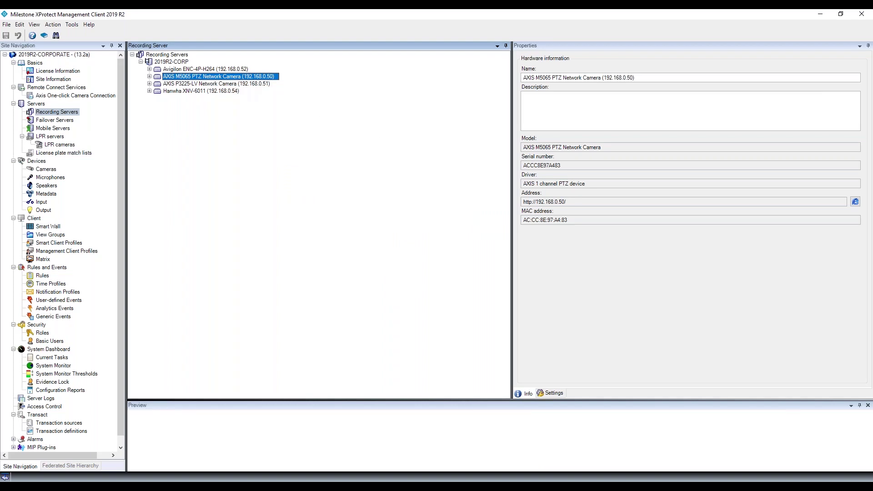
{"action": "right_click", "coordinate": [217, 84]}
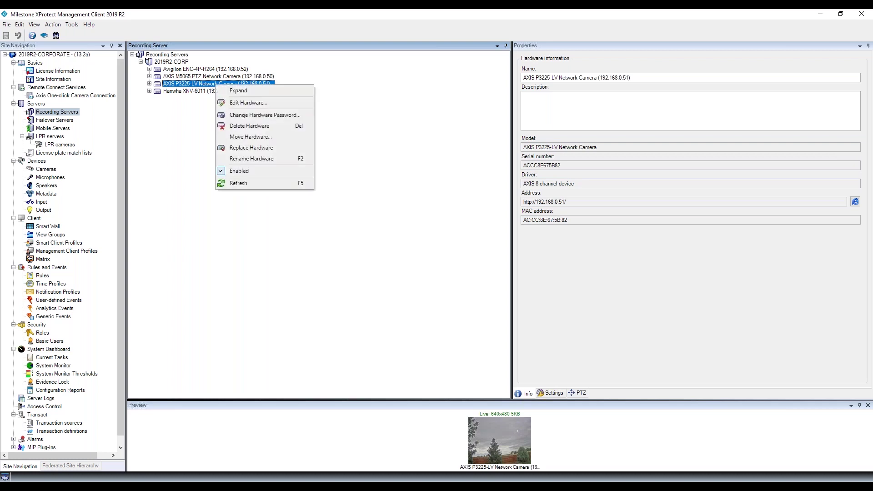
{"action": "left_click", "coordinate": [252, 115]}
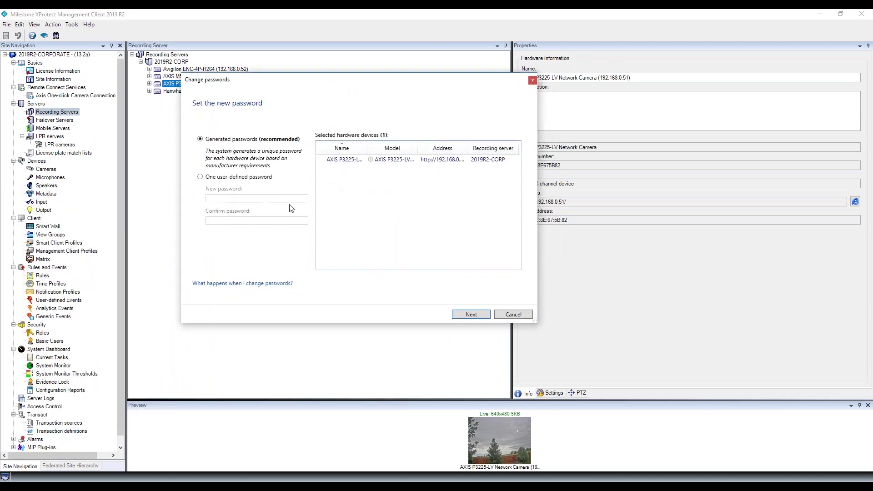
{"action": "left_click", "coordinate": [231, 178]}
{"action": "left_click", "coordinate": [246, 198]}
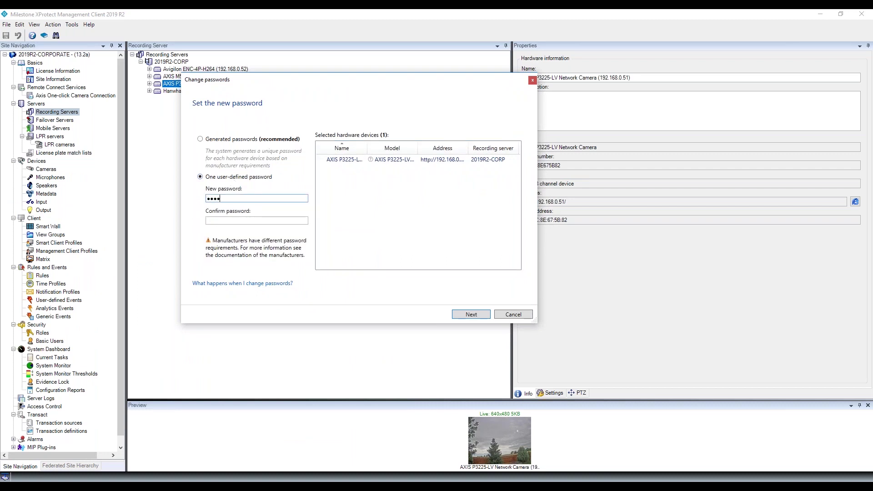
{"action": "key", "text": "Tab"}
{"action": "type", "text": "••••"}
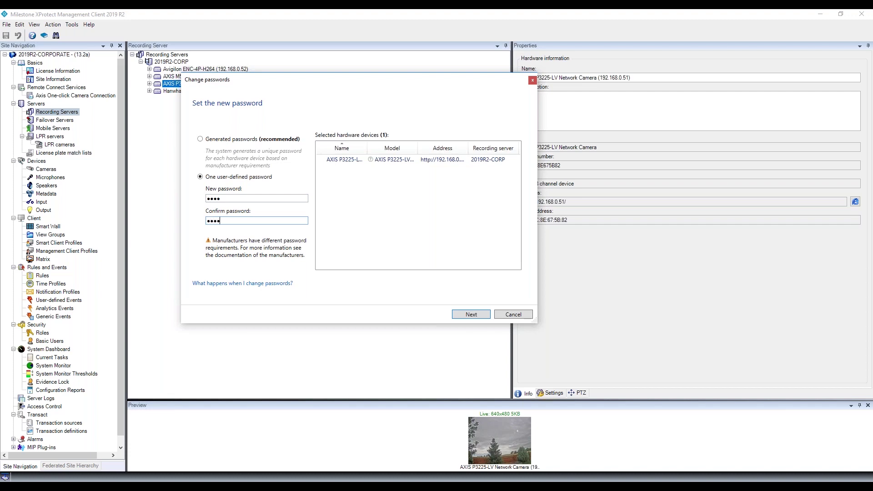
{"action": "left_click", "coordinate": [476, 315]}
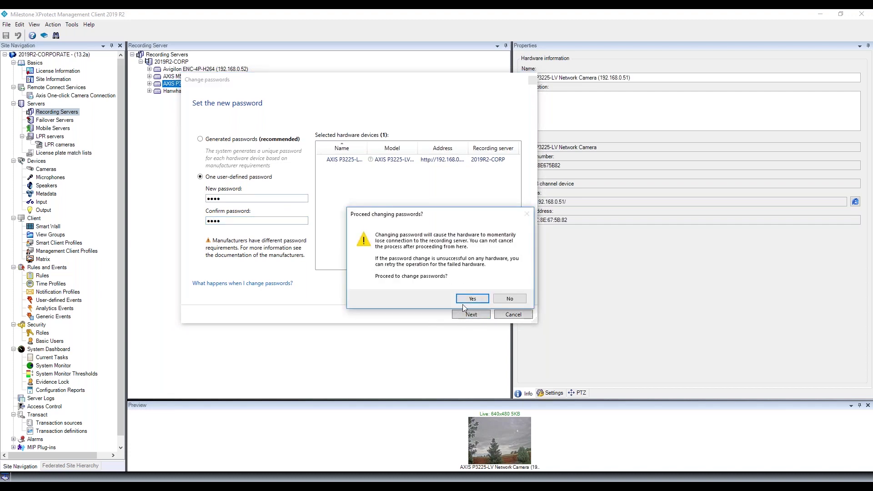
{"action": "left_click", "coordinate": [471, 299]}
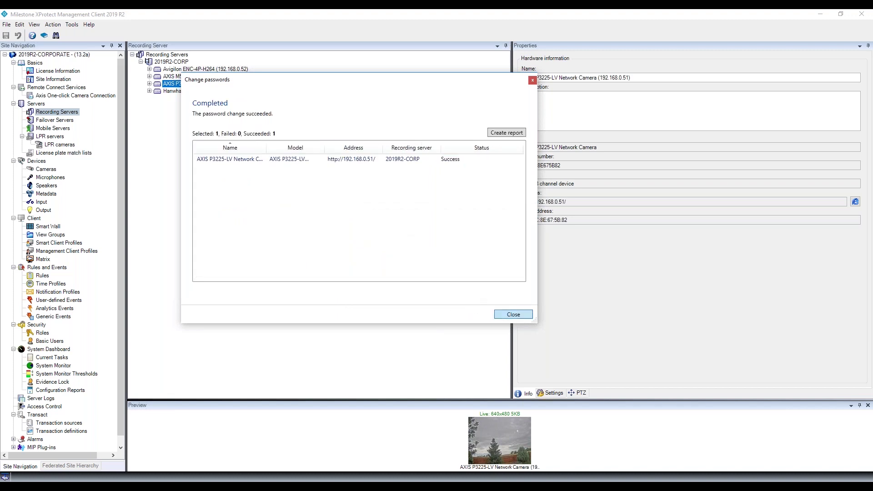
{"action": "left_click", "coordinate": [514, 314]}
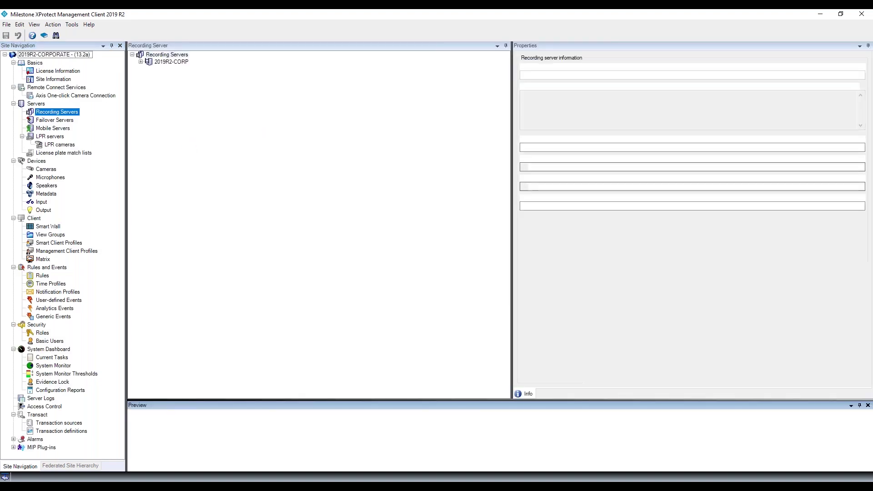
Reveal the AXIS P3225-LV's stored password in Edit Hardware, then close it unchanged.
{"action": "left_click", "coordinate": [141, 62]}
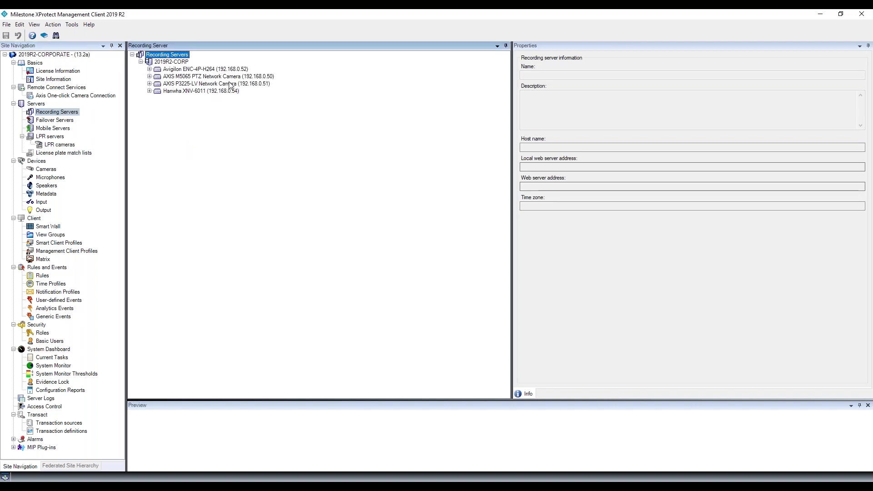
{"action": "left_click", "coordinate": [230, 84]}
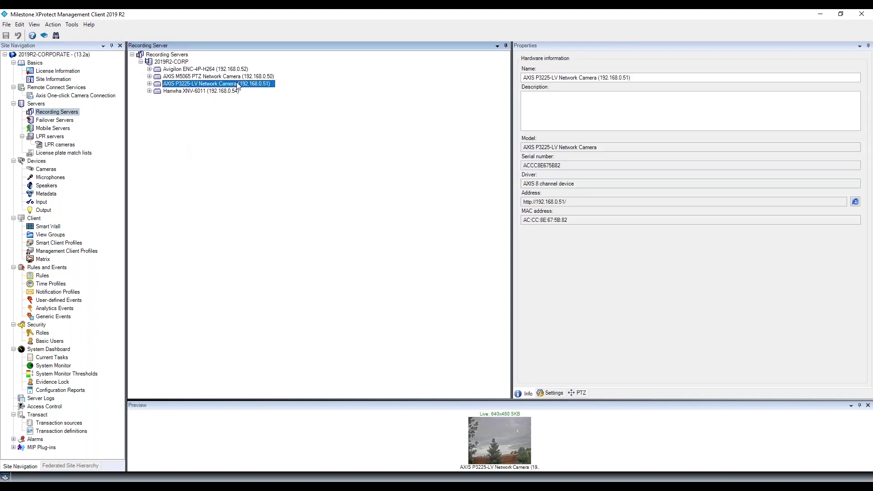
{"action": "right_click", "coordinate": [238, 86]}
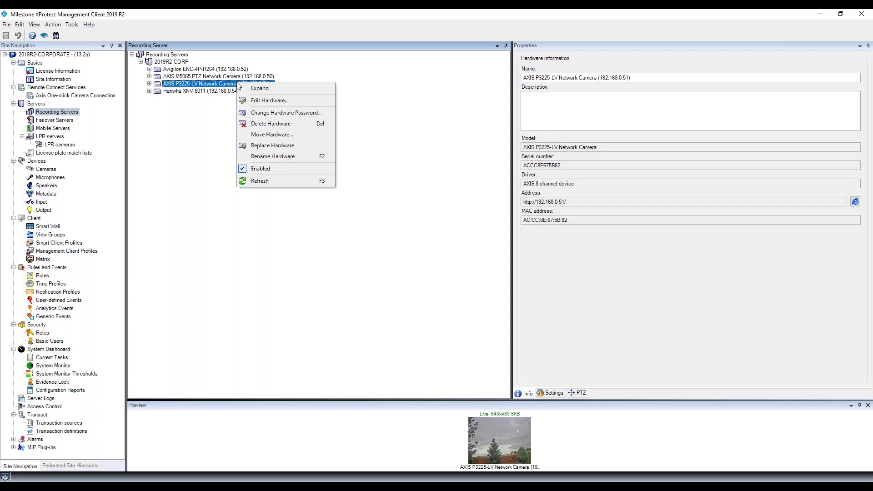
{"action": "left_click", "coordinate": [266, 101]}
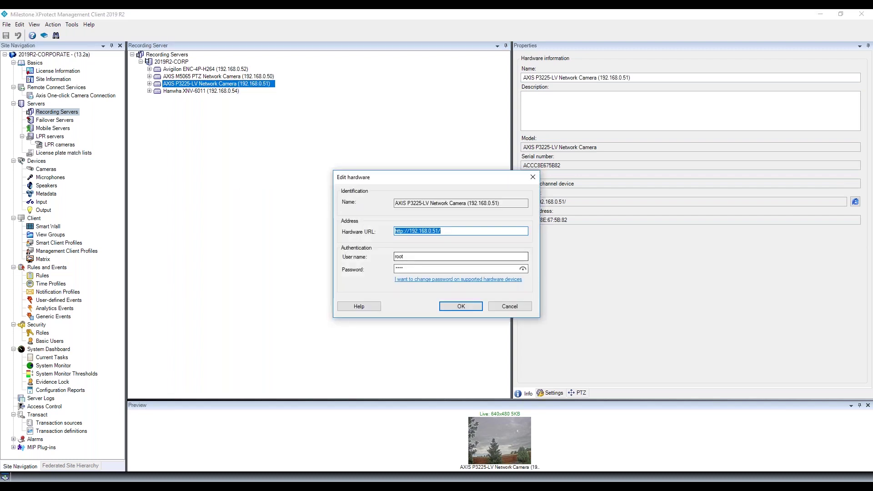
{"action": "left_click", "coordinate": [523, 269]}
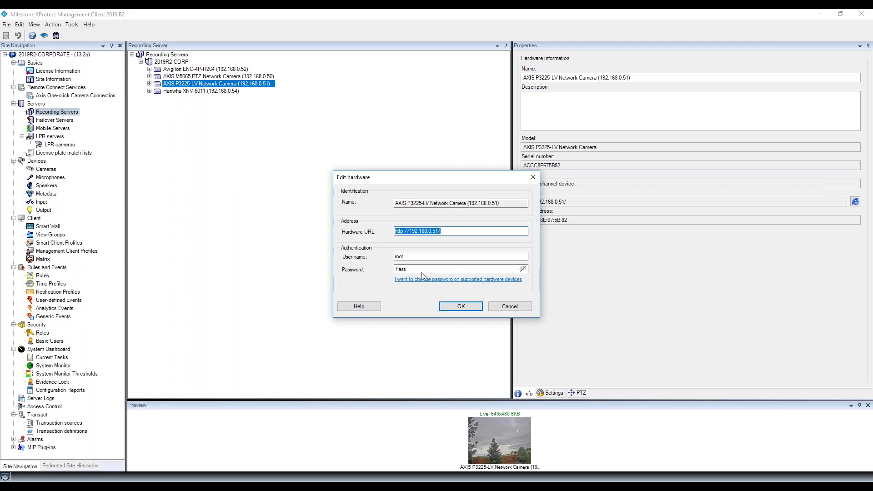
{"action": "left_click", "coordinate": [475, 309]}
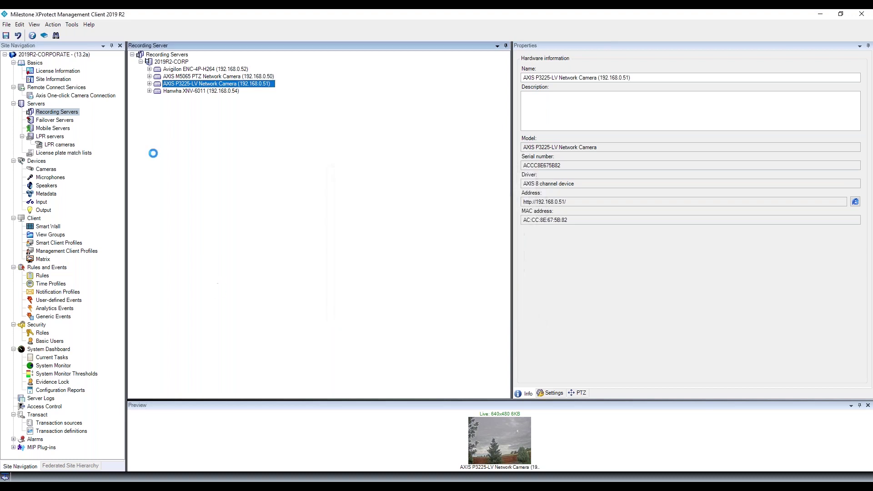
{"action": "left_click", "coordinate": [174, 63]}
Start the bulk hardware password change for 2019R2-CORP and widen the Name column.
{"action": "right_click", "coordinate": [174, 62]}
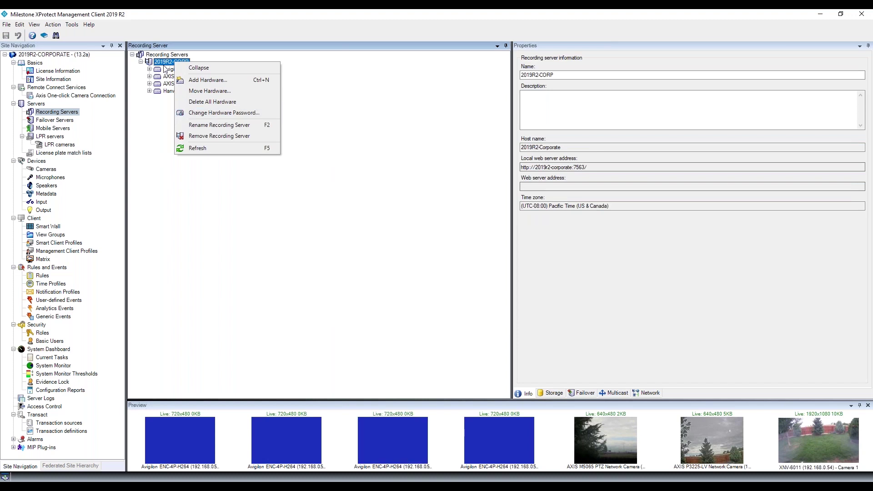
{"action": "left_click", "coordinate": [220, 112]}
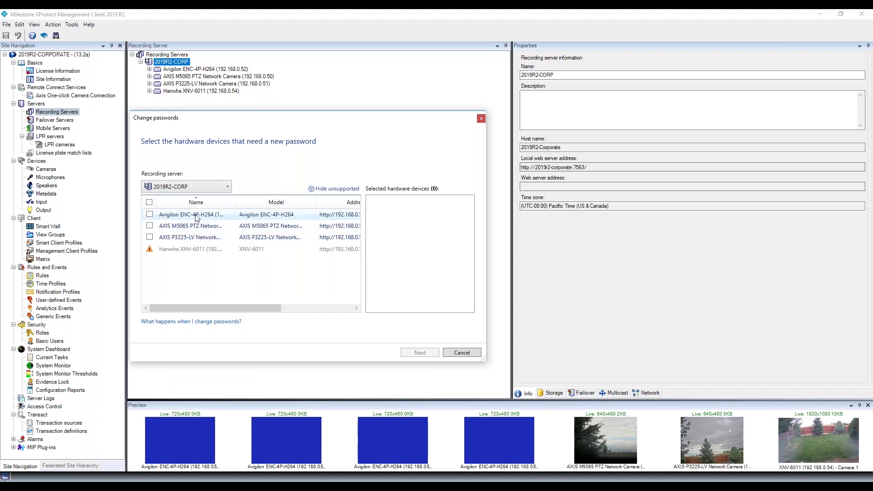
{"action": "left_click_drag", "start_coordinate": [236, 202], "coordinate": [302, 203]}
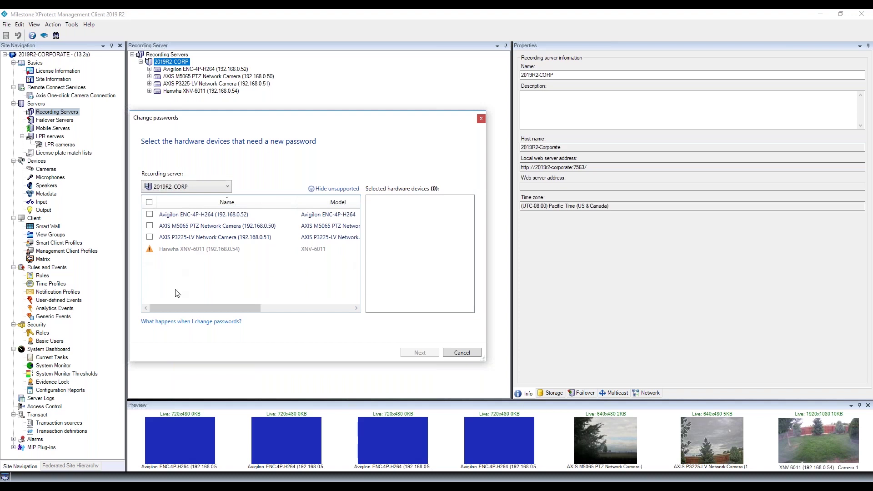
Select all three supported devices: Avigilon ENC-4P-H264, AXIS M5065 and AXIS P3225-LV.
{"action": "left_click", "coordinate": [150, 201]}
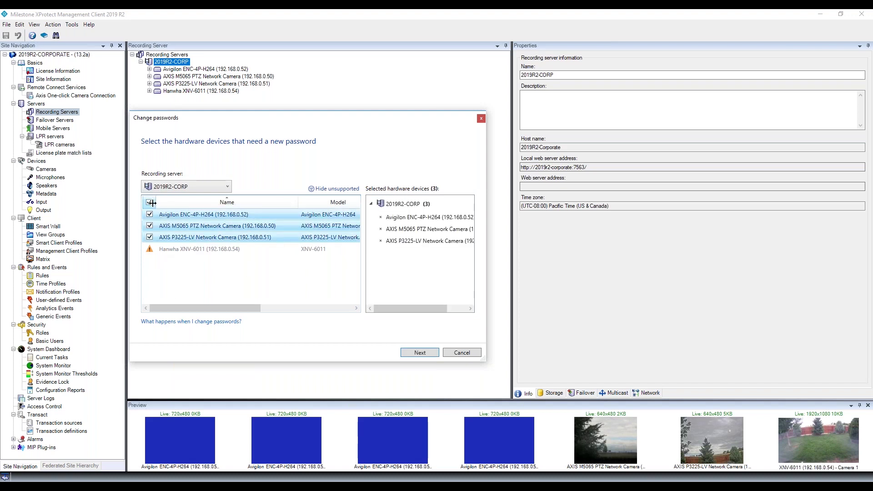
{"action": "left_click", "coordinate": [149, 201]}
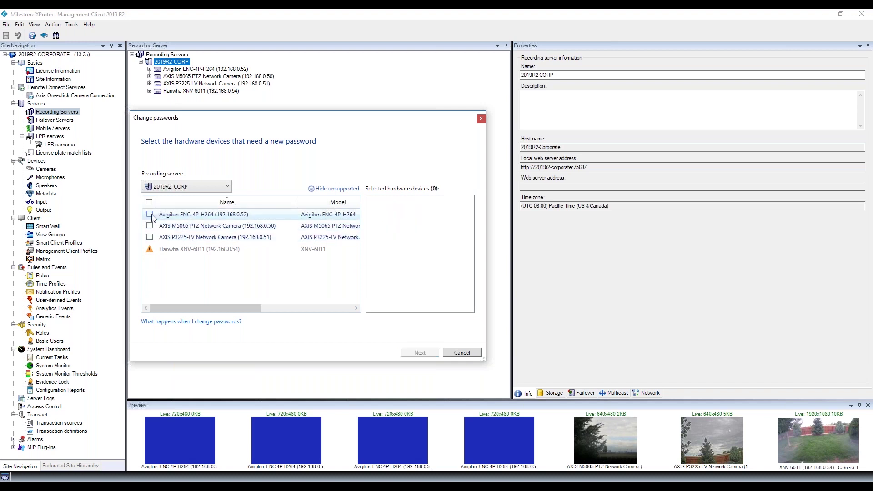
{"action": "left_click", "coordinate": [150, 215]}
{"action": "left_click", "coordinate": [149, 237]}
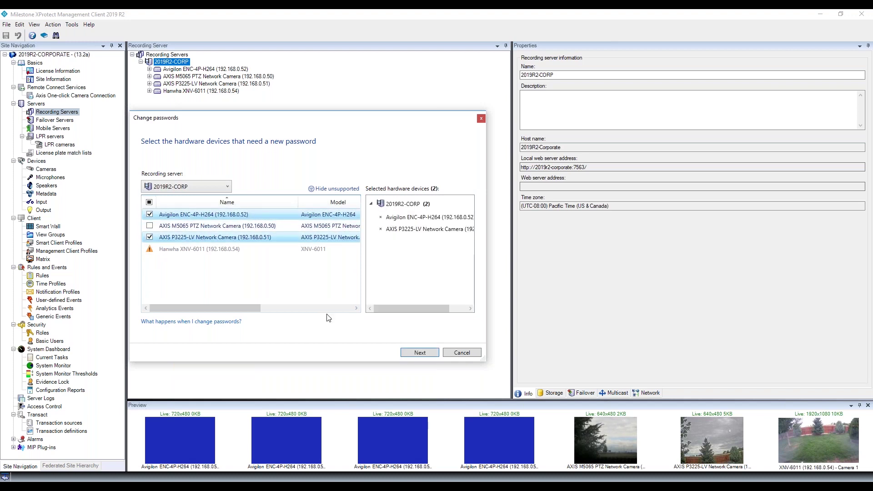
{"action": "left_click", "coordinate": [149, 225]}
{"action": "left_click", "coordinate": [149, 202]}
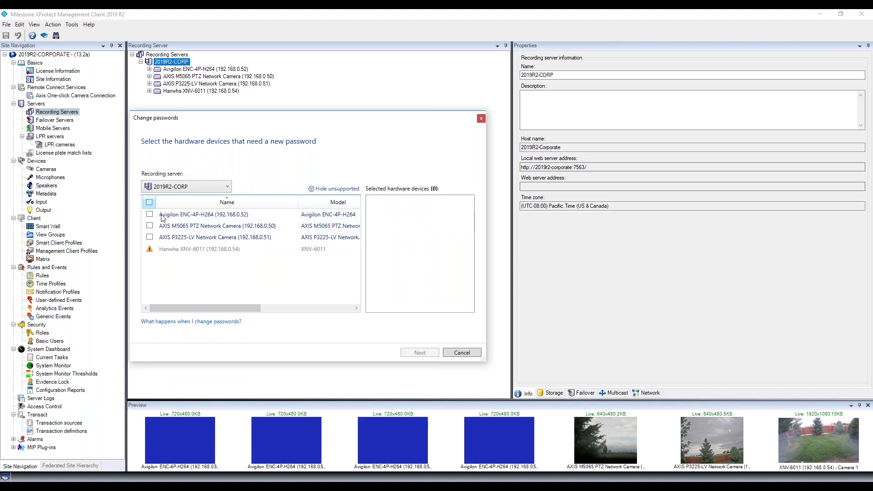
{"action": "left_click", "coordinate": [149, 202]}
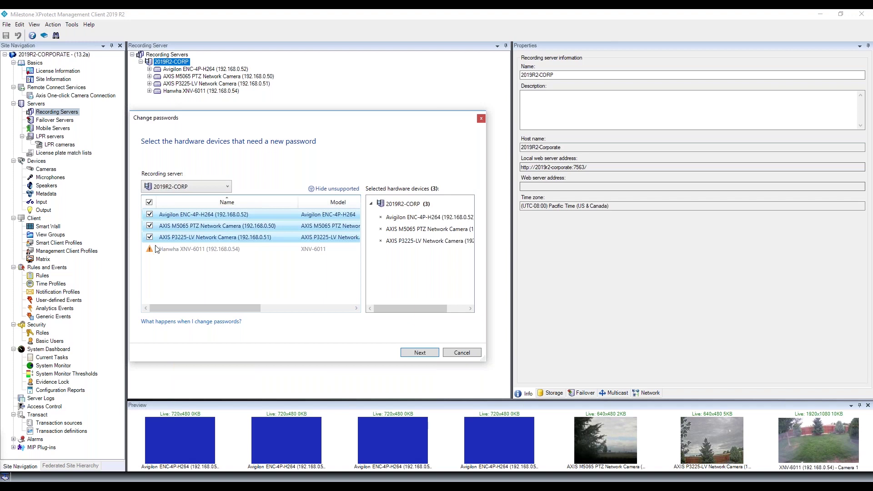
Apply generated passwords to the three cameras and close the 3 succeeded, 0 failed results.
{"action": "left_click", "coordinate": [421, 359]}
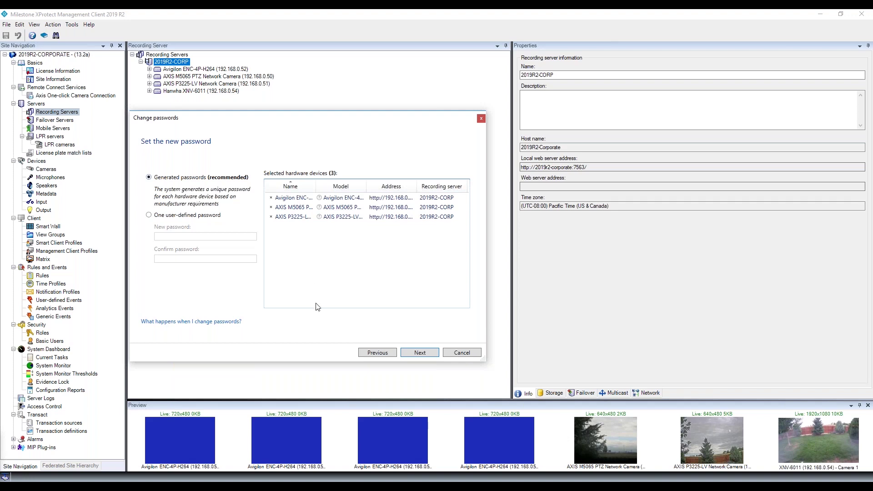
{"action": "left_click", "coordinate": [421, 352]}
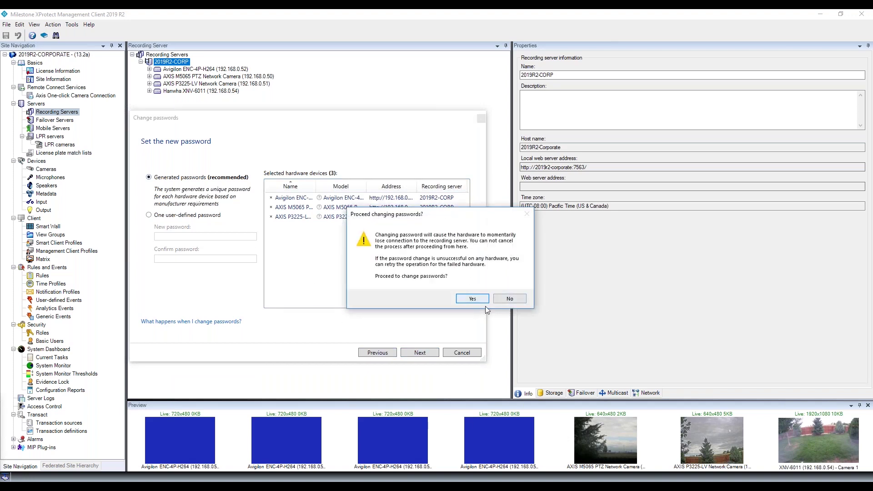
{"action": "left_click", "coordinate": [472, 298]}
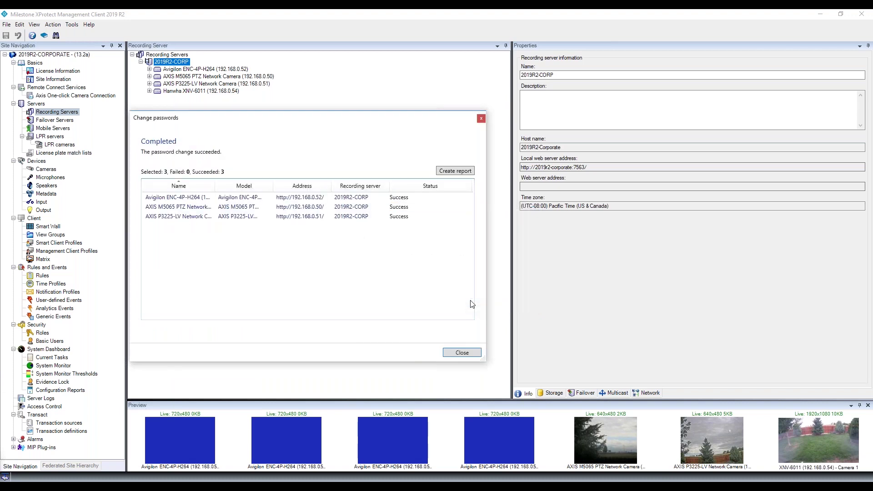
{"action": "left_click", "coordinate": [462, 352]}
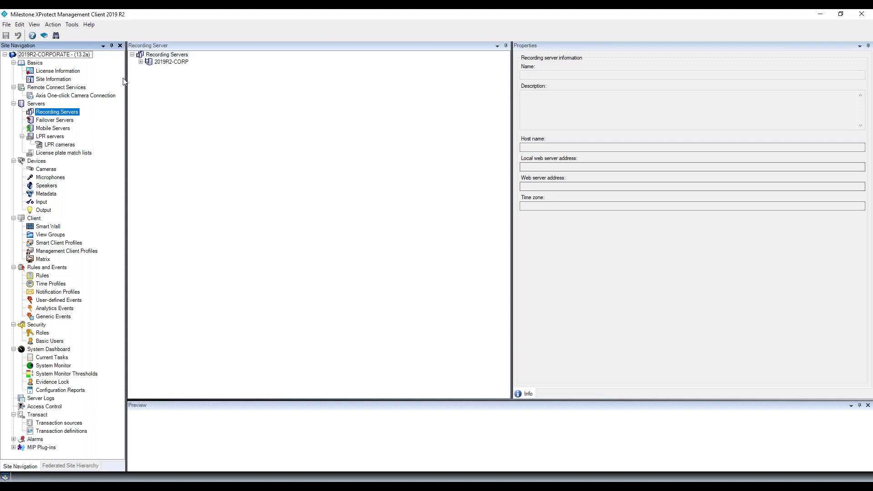
Reveal and check the Avigilon ENC-4P-H264 encoder's new generated password in Edit Hardware.
{"action": "left_click", "coordinate": [142, 62]}
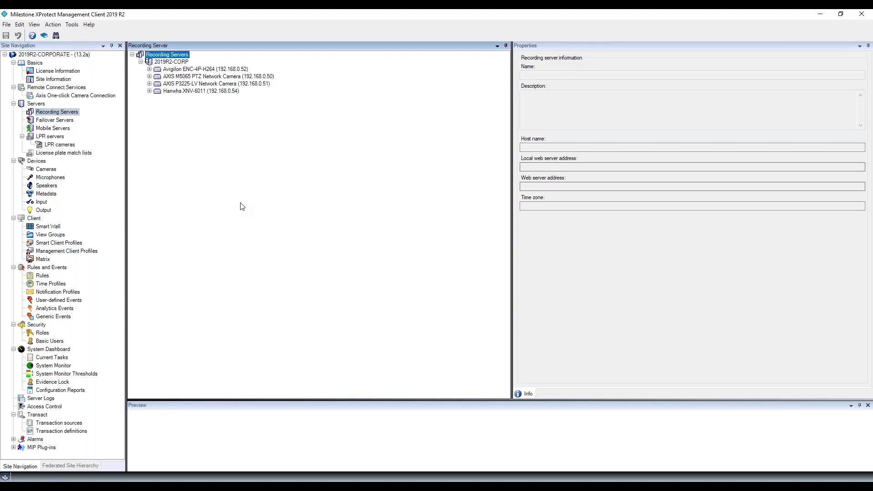
{"action": "left_click", "coordinate": [203, 70]}
{"action": "right_click", "coordinate": [203, 70]}
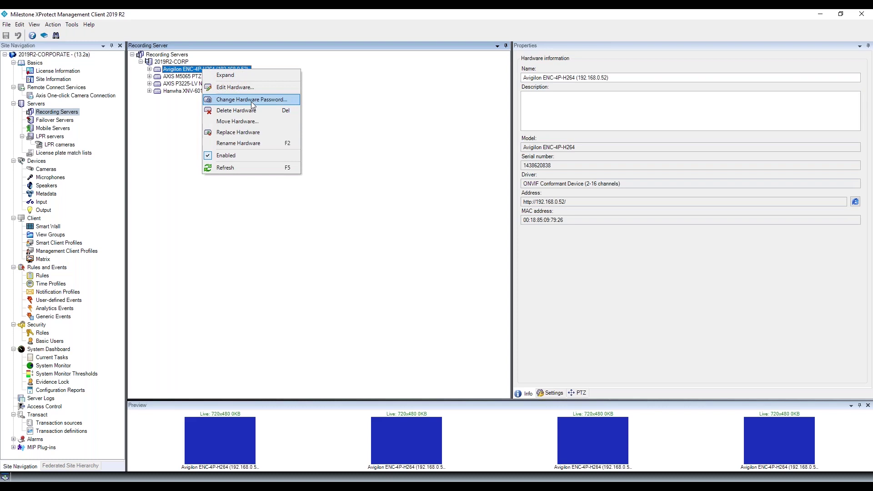
{"action": "left_click", "coordinate": [235, 87]}
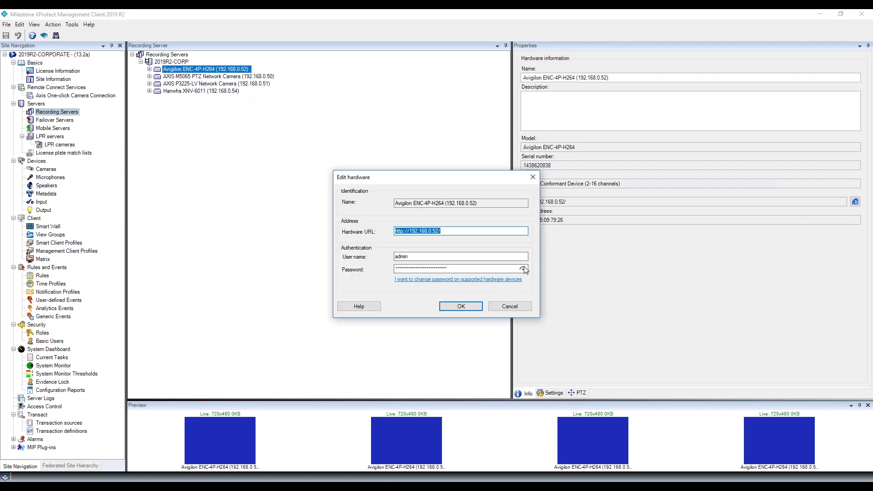
{"action": "left_click", "coordinate": [523, 269]}
{"action": "left_click", "coordinate": [470, 309]}
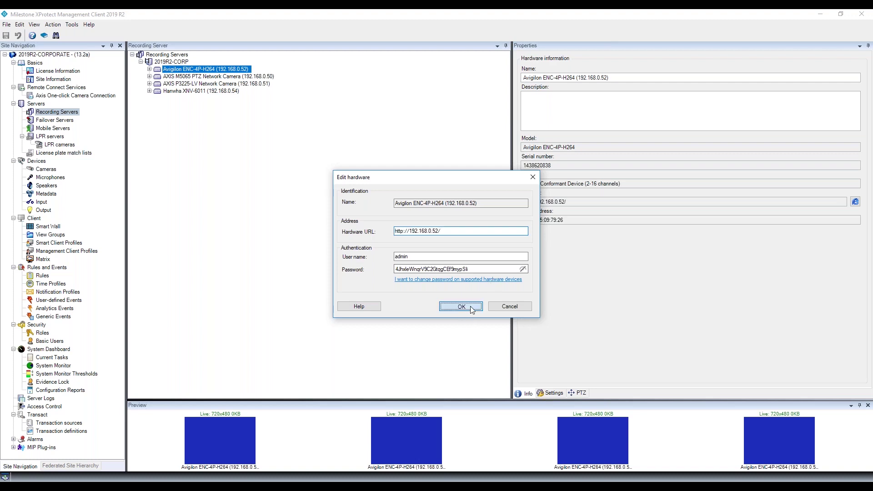
{"action": "left_click", "coordinate": [236, 76]}
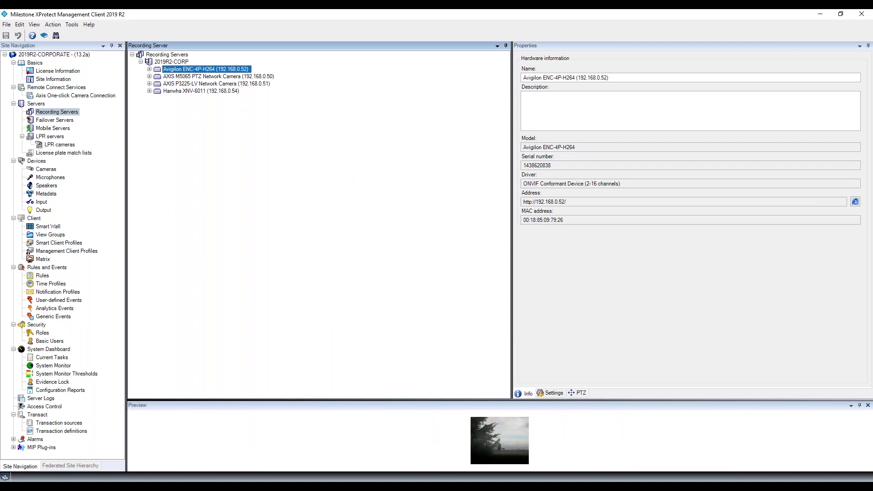
Reveal and check the AXIS M5065 PTZ camera's generated password, then close its hardware settings.
{"action": "right_click", "coordinate": [237, 77]}
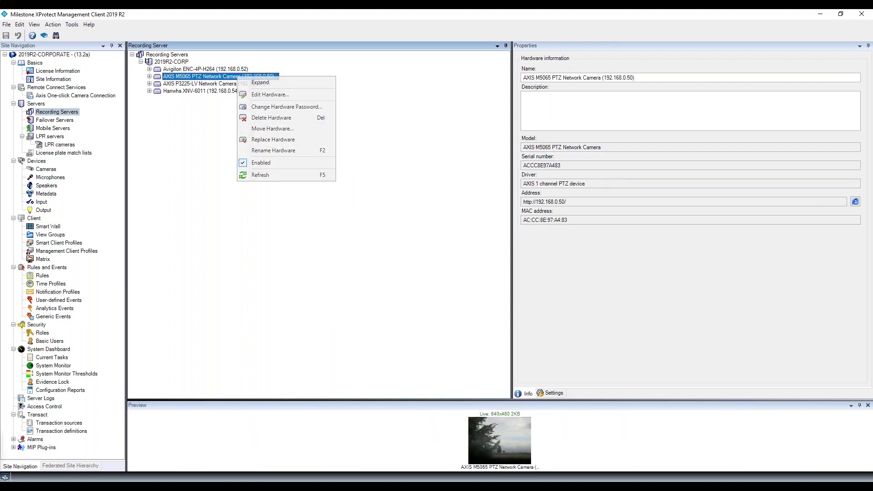
{"action": "left_click", "coordinate": [275, 95]}
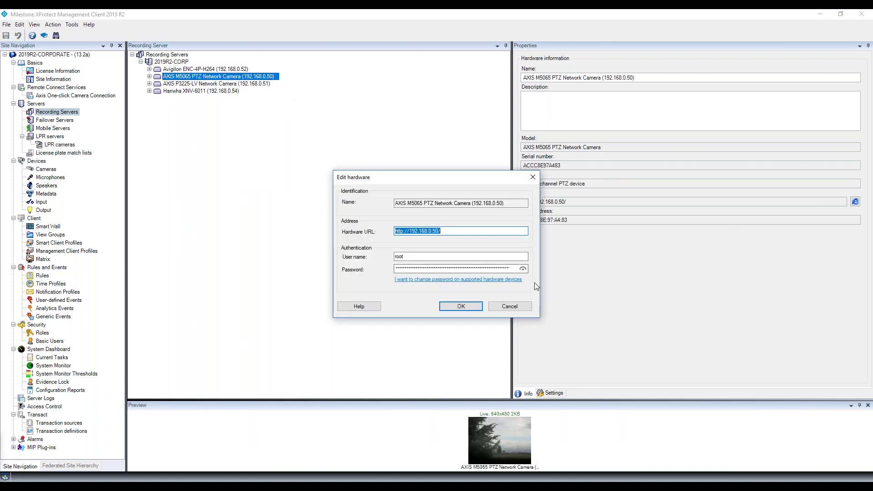
{"action": "left_click", "coordinate": [523, 268]}
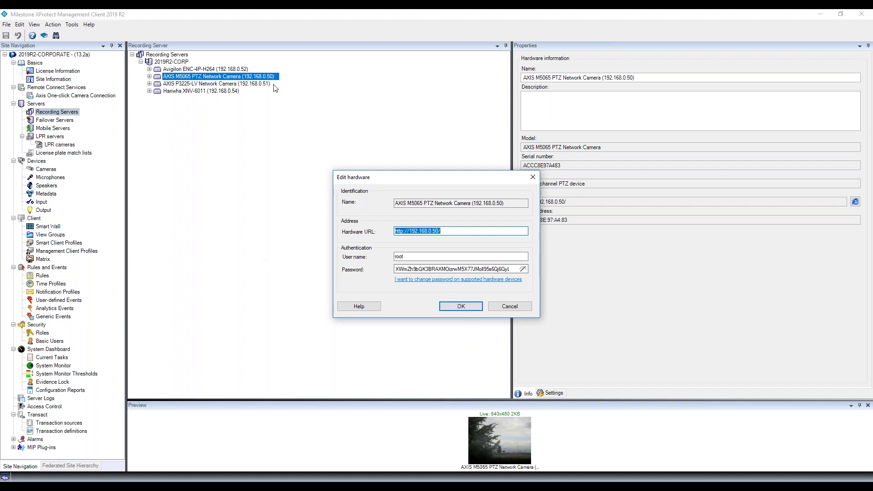
{"action": "left_click", "coordinate": [477, 306]}
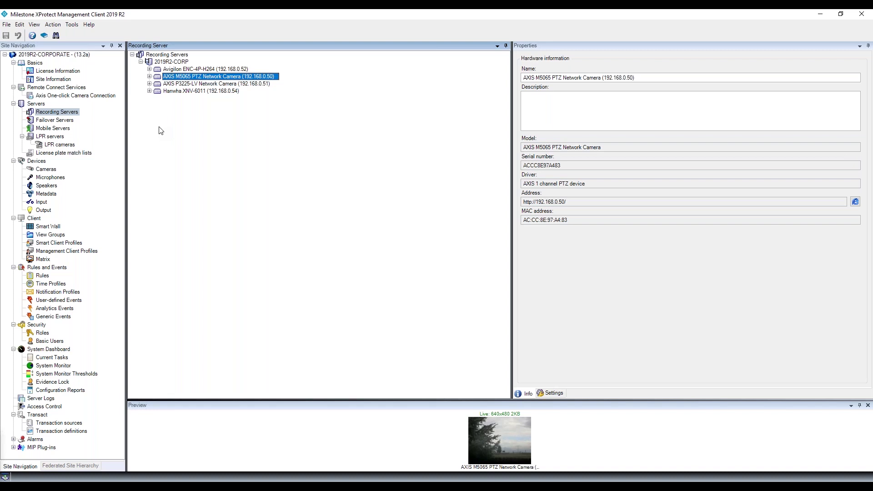
{"action": "left_click", "coordinate": [160, 61]}
Pick the AXIS M5065 and AXIS P3225 cameras for a 2019R2-CORP hardware password change.
{"action": "right_click", "coordinate": [159, 61]}
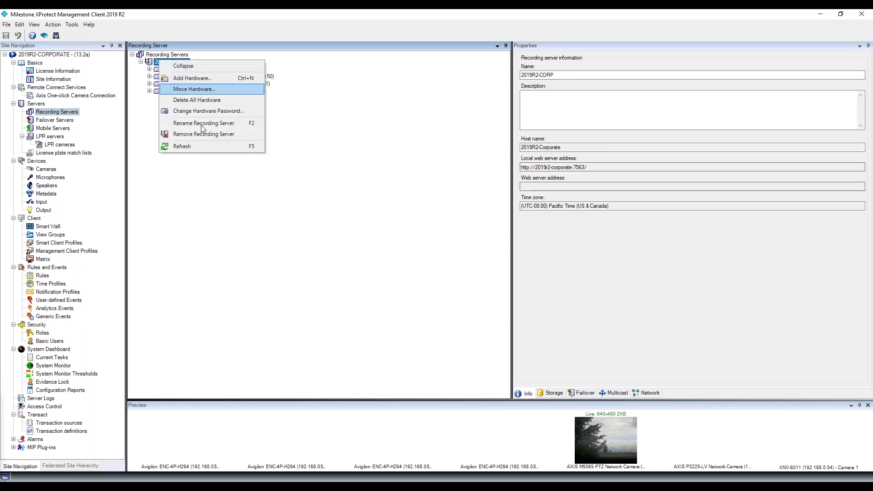
{"action": "left_click", "coordinate": [221, 113]}
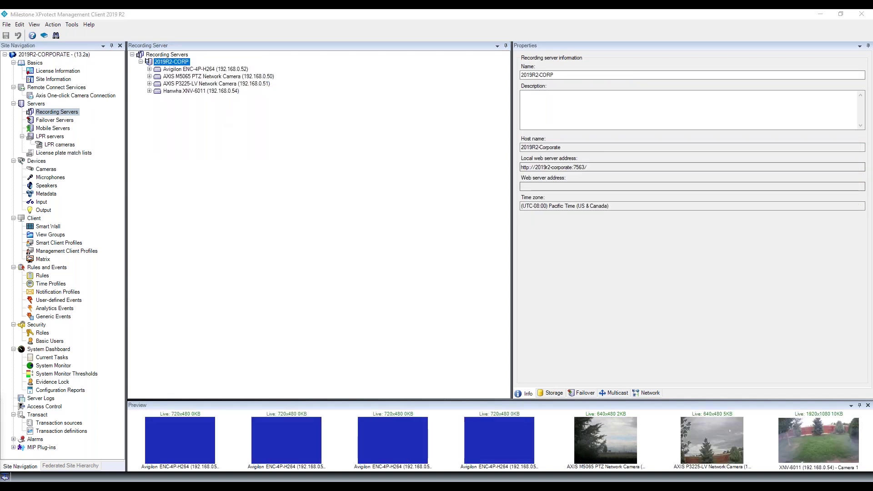
{"action": "left_click", "coordinate": [161, 214]}
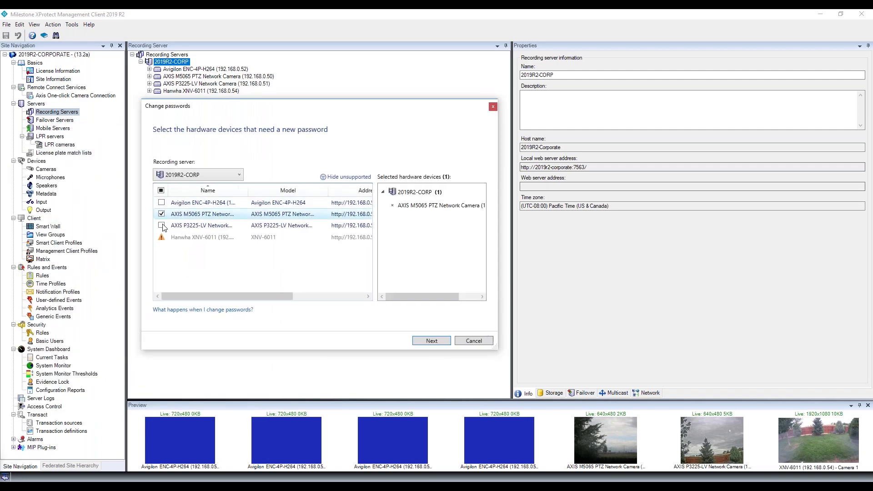
{"action": "left_click", "coordinate": [161, 225]}
{"action": "left_click", "coordinate": [431, 341]}
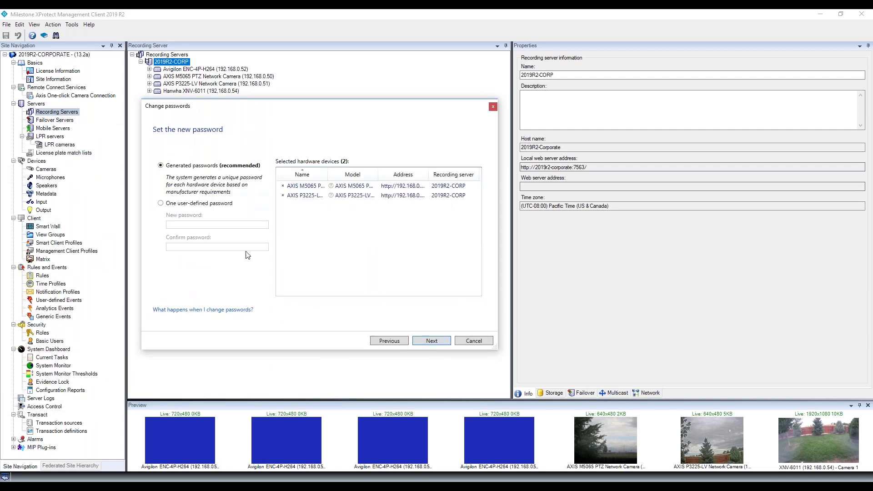
Enter and confirm one shared user-defined password, apply it, and close the 2 succeeded results.
{"action": "left_click", "coordinate": [173, 205]}
{"action": "left_click", "coordinate": [215, 224]}
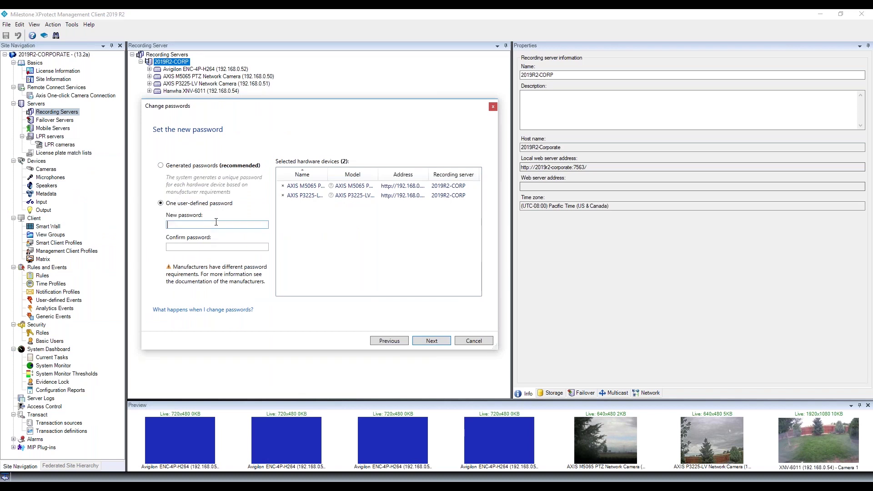
{"action": "type", "text": "pass"}
{"action": "key", "text": "Tab"}
{"action": "type", "text": "pass"}
{"action": "left_click", "coordinate": [440, 341]}
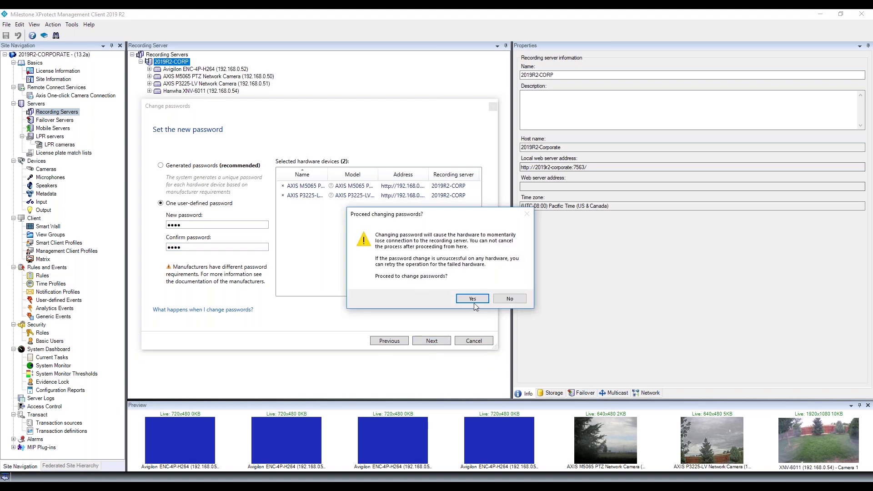
{"action": "left_click", "coordinate": [477, 300]}
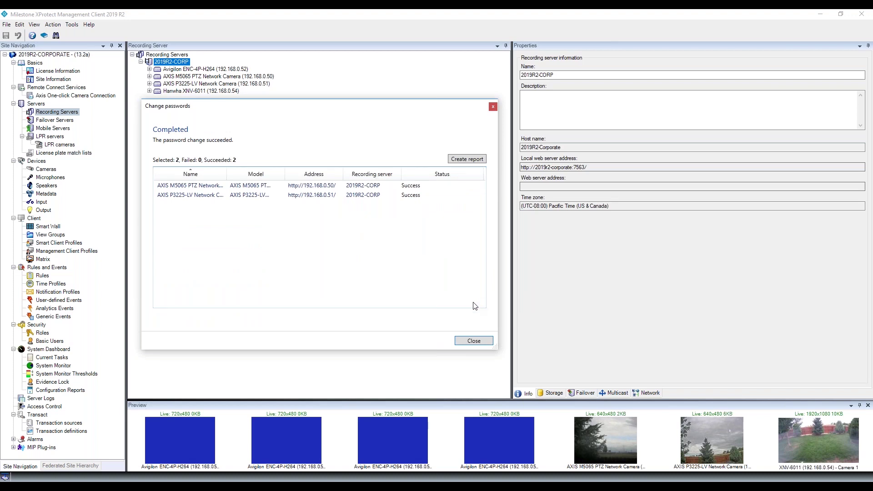
{"action": "left_click", "coordinate": [483, 343]}
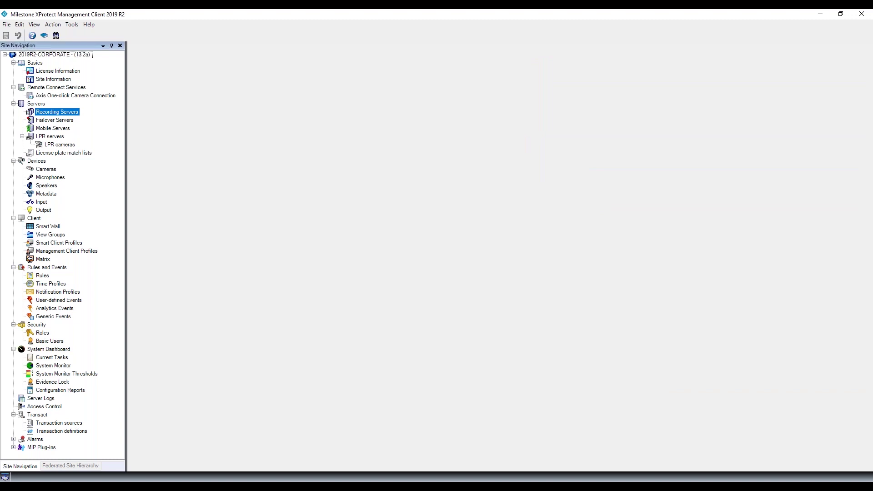